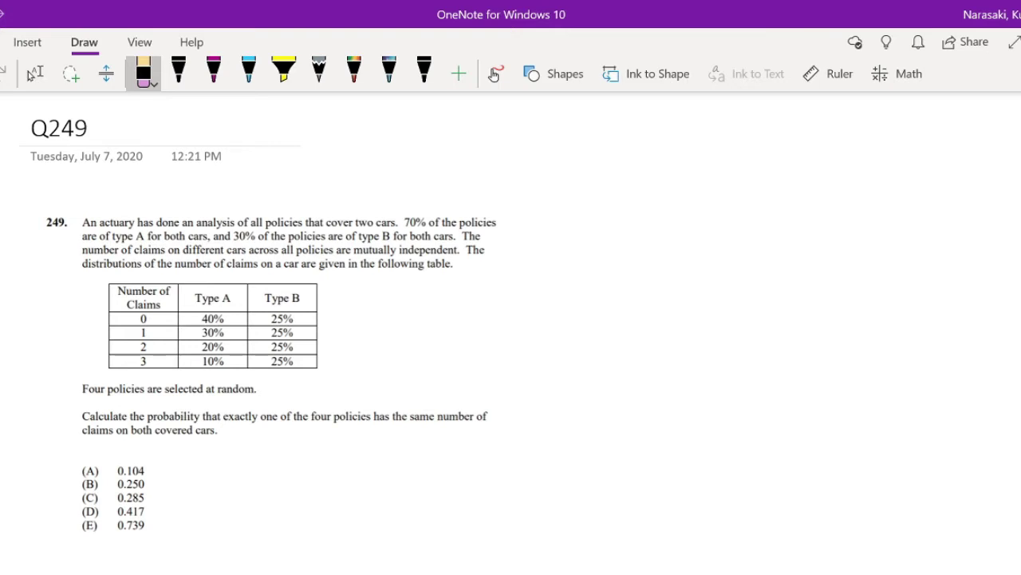
Step: Write .7 above the Type A column and sketch two cars right of the table, each labelled A
click(178, 72)
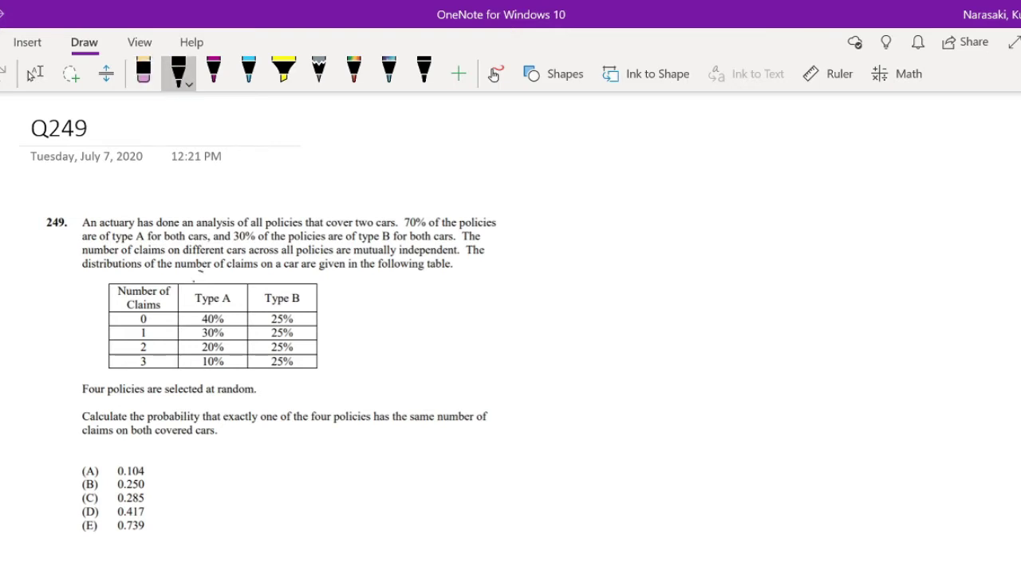
drag(199, 273, 208, 284)
mouse_move(462, 326)
mouse_down()
mouse_move(480, 345)
mouse_move(469, 298)
mouse_move(460, 328)
mouse_move(497, 342)
mouse_move(543, 324)
mouse_move(525, 305)
mouse_move(479, 306)
mouse_move(474, 328)
mouse_move(486, 353)
mouse_move(517, 351)
mouse_up()
key(ctrl+z)
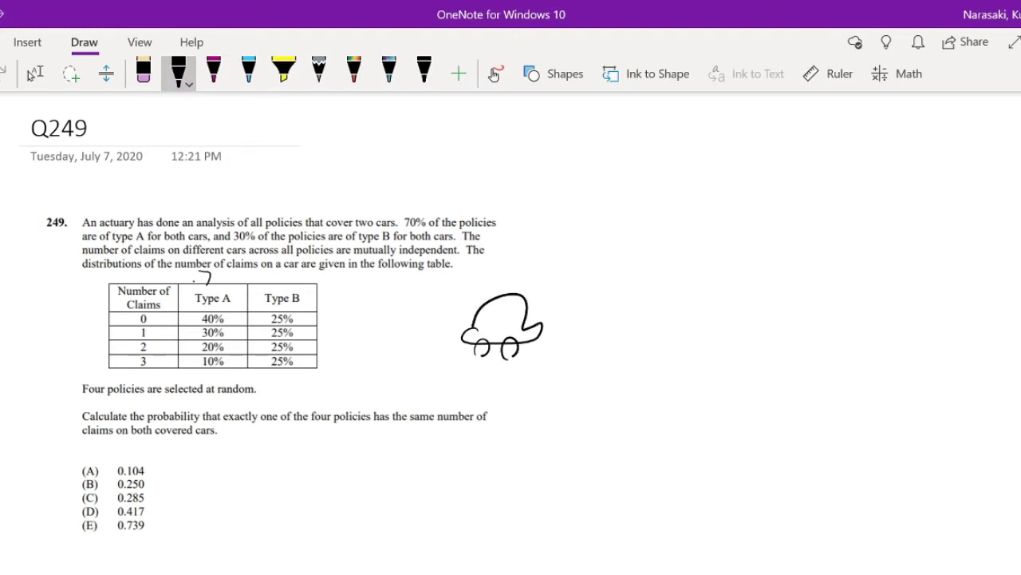
mouse_move(576, 324)
mouse_down()
mouse_move(607, 337)
mouse_move(572, 324)
mouse_move(615, 317)
mouse_move(610, 336)
mouse_move(570, 337)
mouse_move(606, 345)
mouse_up()
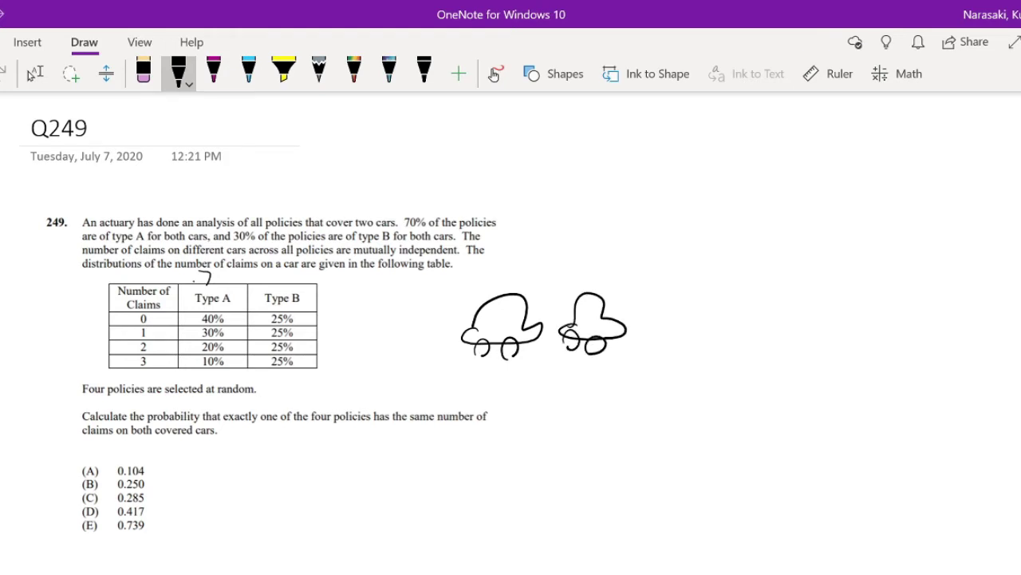
drag(494, 324, 507, 316)
drag(588, 321, 597, 316)
Step: Draw an arc linking the two A cars and write .7 above it
mouse_move(527, 291)
mouse_down()
mouse_move(537, 282)
mouse_move(568, 285)
mouse_up()
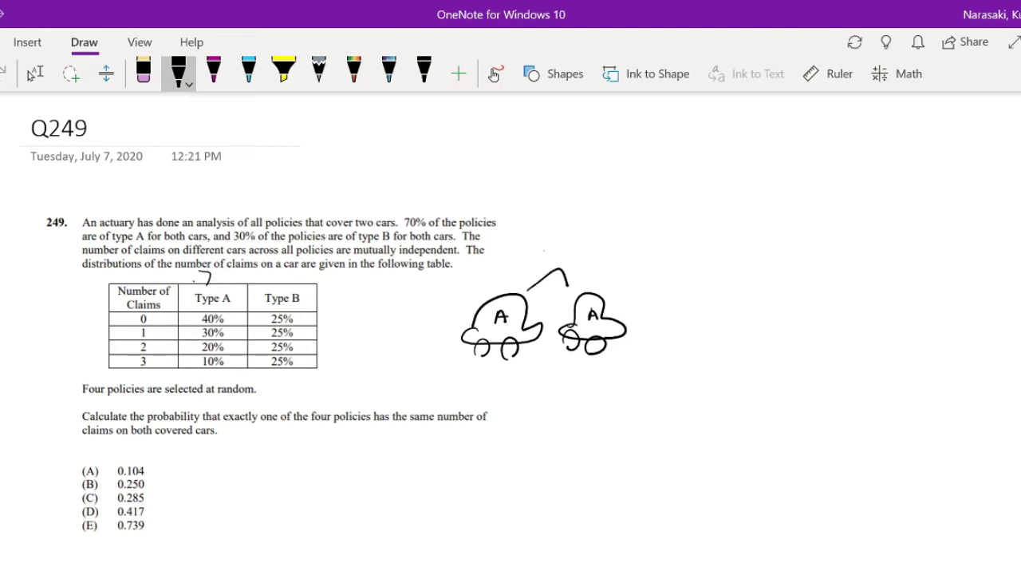
click(543, 251)
drag(552, 242, 565, 253)
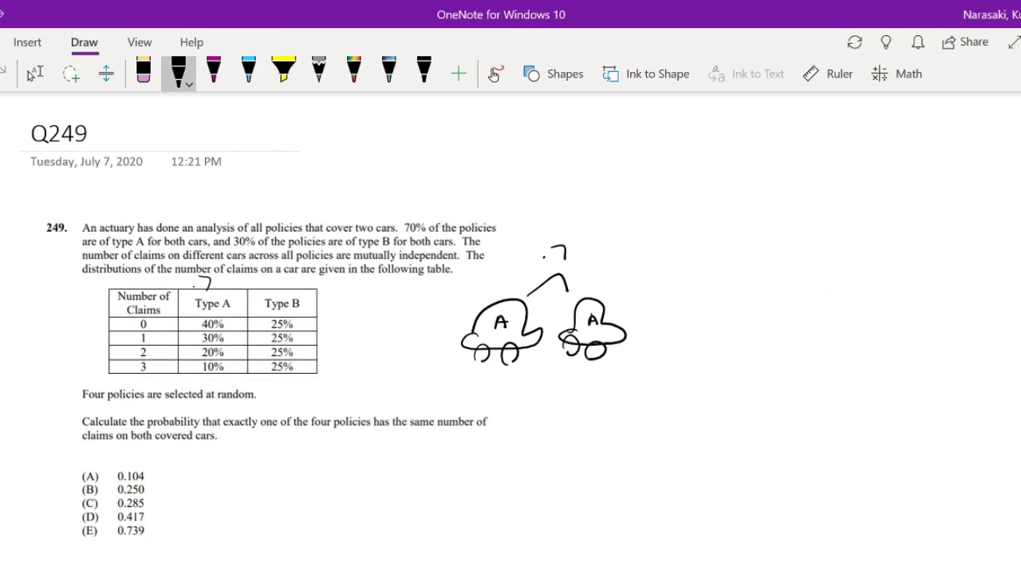
click(34, 73)
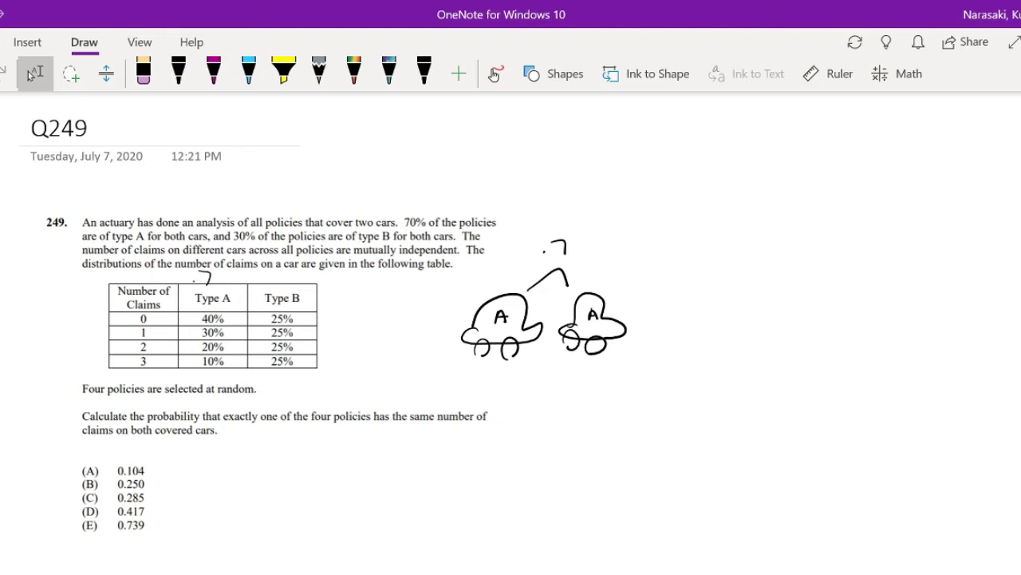
click(179, 73)
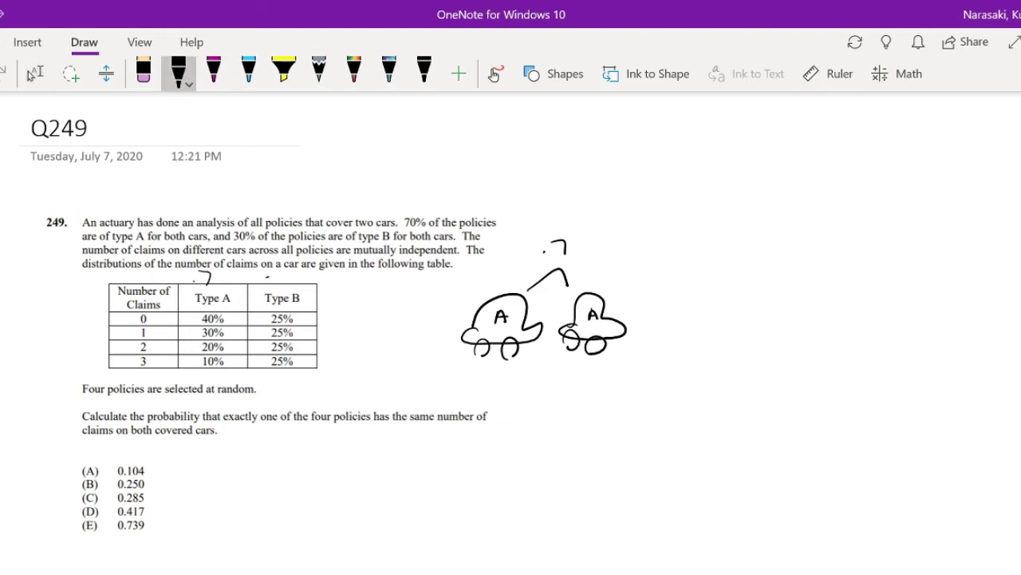
Step: Write .3 above the Type B column and draw a bracket under the type-A cars
click(267, 278)
drag(271, 273, 273, 282)
mouse_move(527, 370)
mouse_down()
mouse_move(551, 388)
mouse_move(572, 369)
mouse_move(529, 372)
mouse_move(563, 380)
mouse_up()
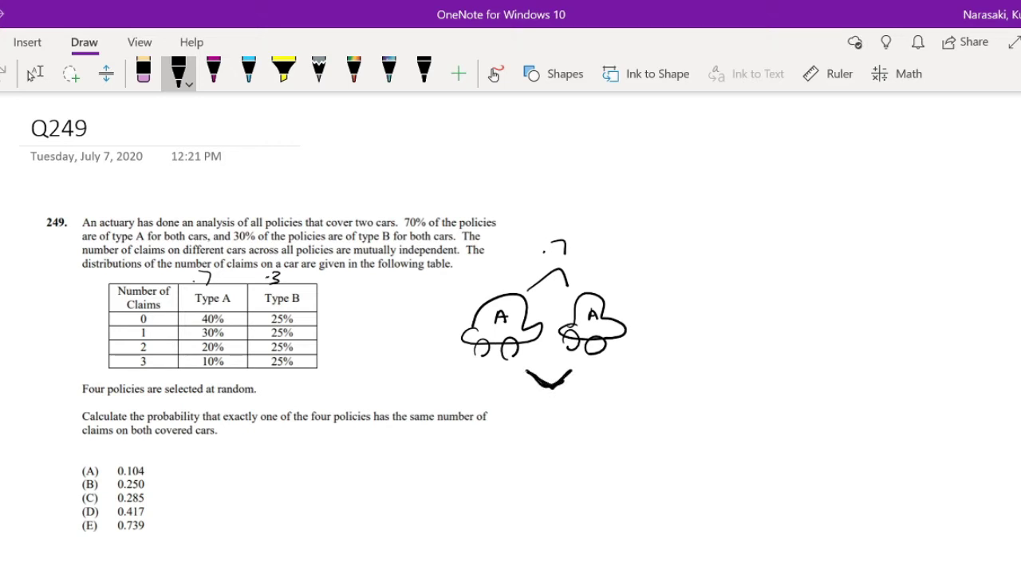
Step: Write .4x.4 beneath the bracket under the type-A cars
click(522, 416)
mouse_move(532, 405)
mouse_down()
mouse_move(538, 422)
mouse_move(550, 420)
mouse_up()
click(555, 417)
mouse_move(550, 410)
mouse_down()
mouse_move(543, 420)
mouse_move(570, 414)
mouse_up()
drag(572, 401, 572, 421)
Step: Start a .3 line under .4x.4 and sketch two wheeled car outlines right of the type-A cars
mouse_move(553, 441)
mouse_down()
mouse_move(561, 452)
mouse_move(548, 456)
mouse_up()
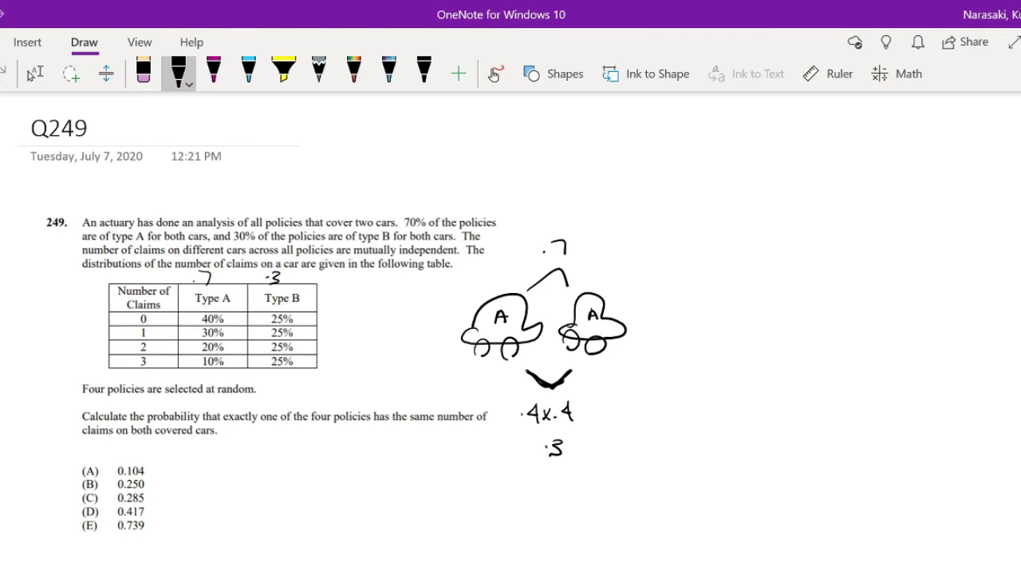
mouse_move(699, 327)
mouse_down()
mouse_move(718, 340)
mouse_move(750, 328)
mouse_up()
mouse_move(703, 318)
mouse_down()
mouse_move(709, 289)
mouse_move(742, 316)
mouse_move(811, 323)
mouse_move(817, 301)
mouse_move(819, 316)
mouse_move(705, 351)
mouse_up()
drag(720, 335, 800, 339)
mouse_move(808, 335)
mouse_down()
mouse_move(822, 343)
mouse_move(826, 330)
mouse_up()
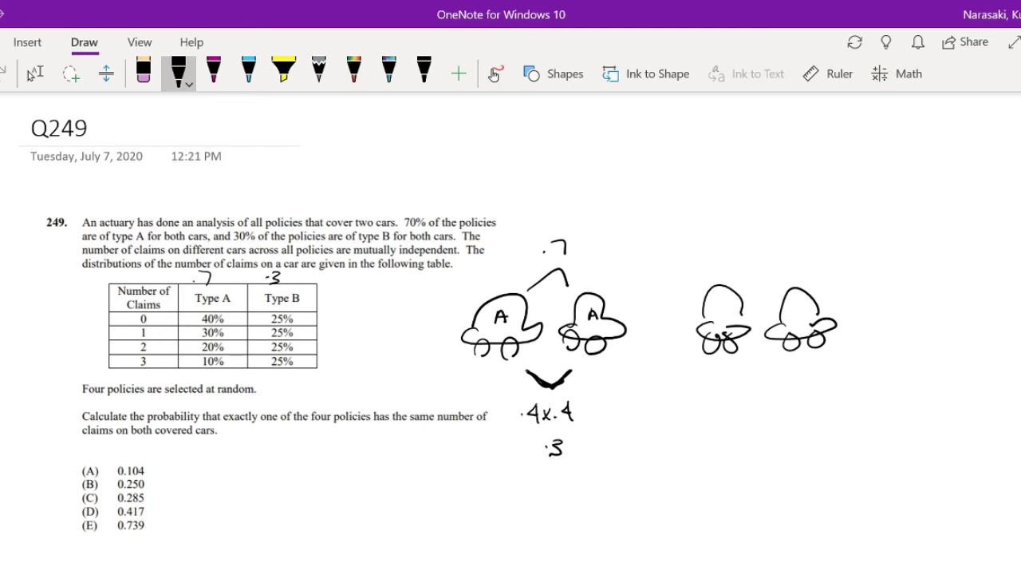
Step: Write (.25)(.25)(4) under the right-hand pair of cars
click(729, 386)
mouse_move(738, 376)
mouse_down()
mouse_move(754, 387)
mouse_move(724, 398)
mouse_up()
drag(770, 369, 770, 390)
mouse_move(784, 367)
mouse_down()
mouse_move(772, 394)
mouse_move(810, 387)
mouse_up()
click(790, 383)
mouse_move(811, 372)
mouse_down()
mouse_move(839, 375)
mouse_move(834, 387)
mouse_move(845, 355)
mouse_move(867, 377)
mouse_up()
drag(861, 366, 870, 396)
Step: Write the .3x.3, .2x.2 and .1x.1 lines below .4x.4
mouse_move(577, 442)
mouse_down()
mouse_move(570, 452)
mouse_move(593, 457)
mouse_move(562, 479)
mouse_up()
click(591, 448)
click(551, 473)
drag(576, 476, 606, 477)
drag(550, 496, 568, 503)
drag(576, 490, 578, 503)
click(593, 500)
drag(597, 490, 609, 508)
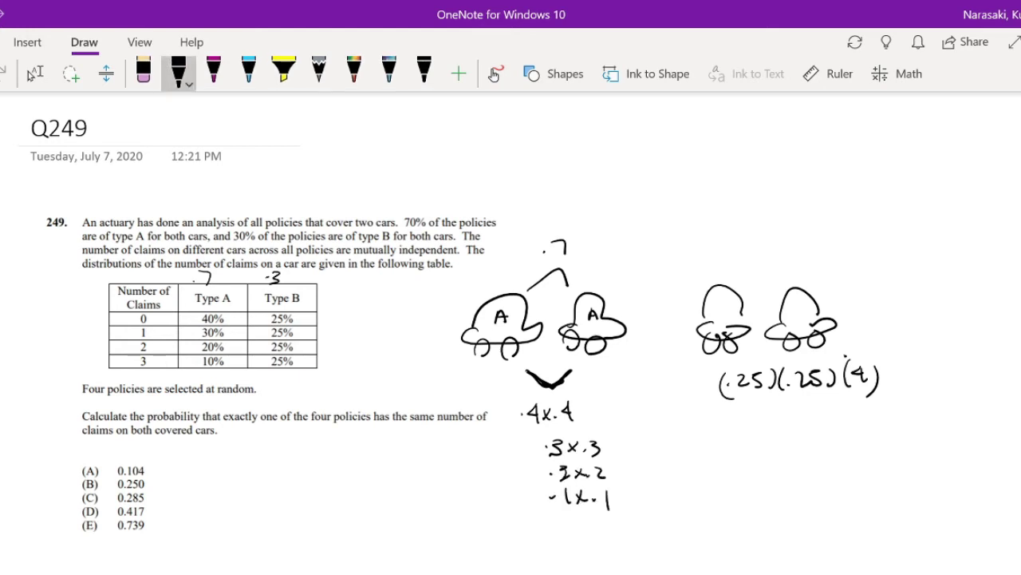
Step: Add = .25 after (.25)(.25)(4) and an equals line totalling .3 below .1x.1
drag(776, 426, 785, 426)
drag(777, 431, 830, 438)
mouse_move(846, 420)
mouse_down()
mouse_move(834, 424)
mouse_move(835, 443)
mouse_up()
drag(560, 536, 571, 534)
drag(564, 541, 595, 544)
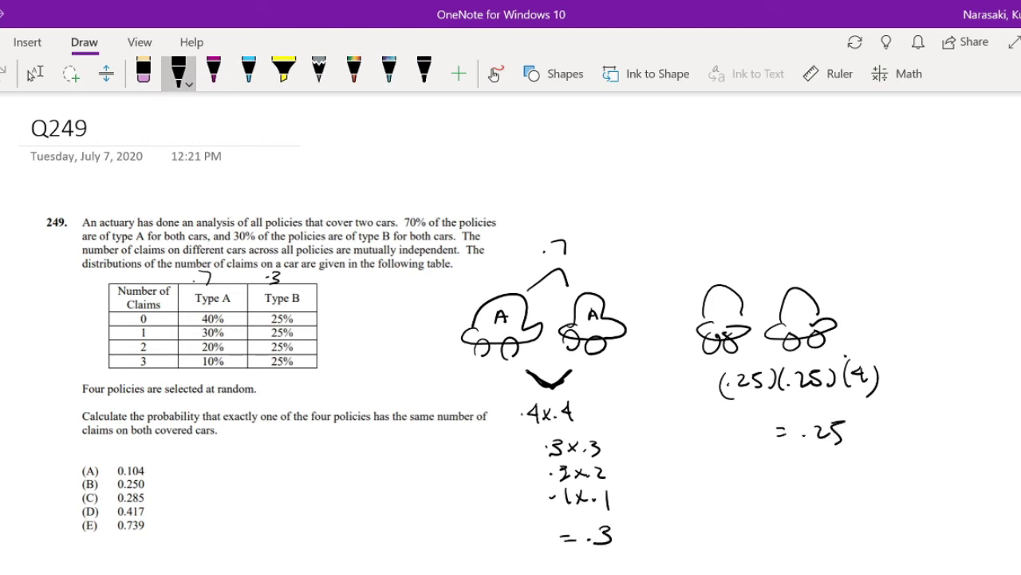
Step: Write .7(.3) below the type-A sum
scroll(511, 319, down, 1)
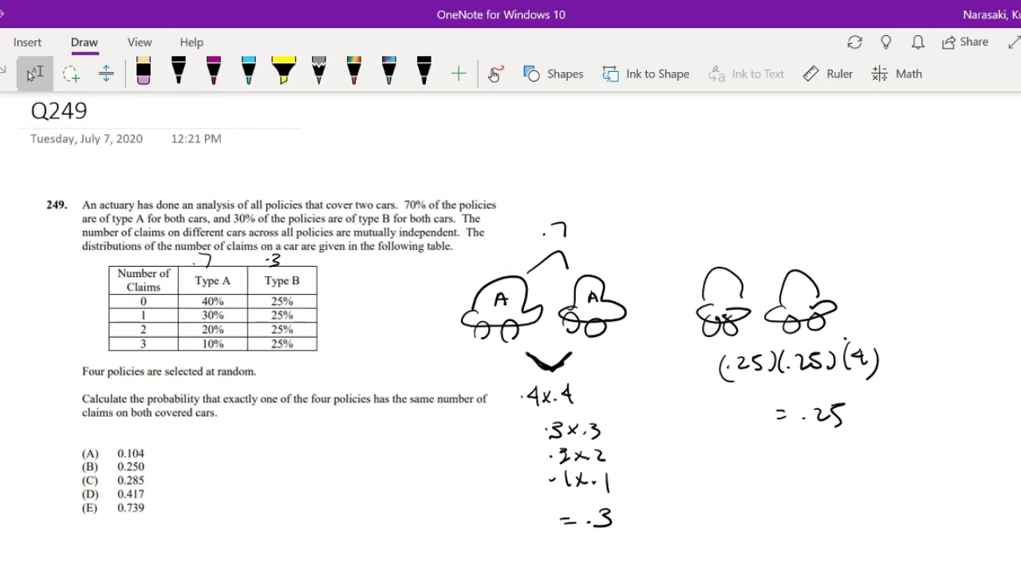
click(33, 73)
scroll(32, 73, down, 1)
click(178, 73)
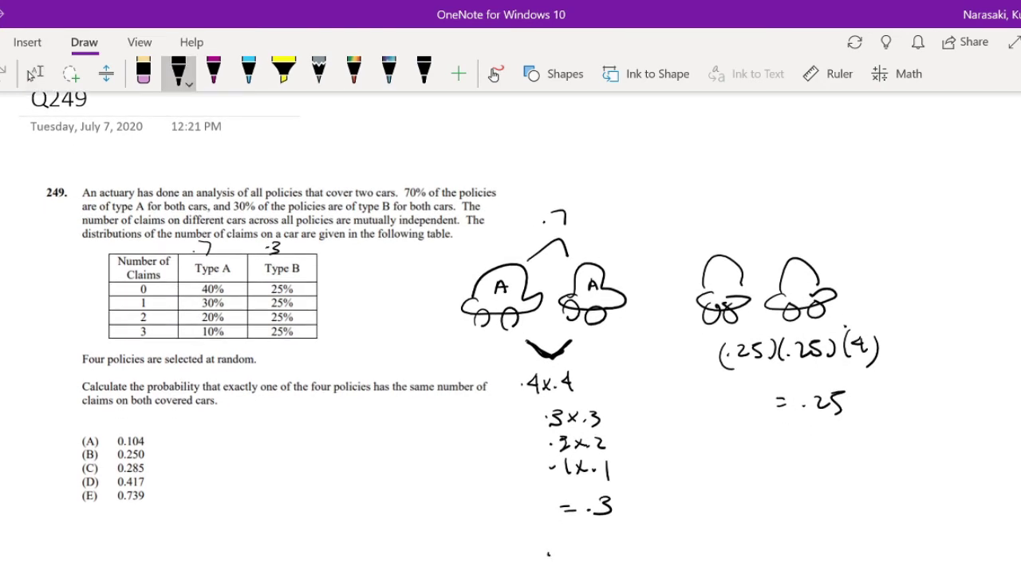
click(549, 550)
drag(554, 543, 558, 559)
mouse_move(575, 540)
mouse_down()
mouse_move(573, 560)
mouse_move(590, 558)
mouse_up()
click(581, 550)
mouse_move(611, 540)
mouse_down()
mouse_move(685, 548)
mouse_move(702, 532)
mouse_move(682, 548)
mouse_up()
Step: Add + .3(.25) after .7(.3)
click(673, 548)
mouse_move(691, 531)
mouse_down()
mouse_move(704, 531)
mouse_move(674, 554)
mouse_move(686, 532)
mouse_move(681, 546)
mouse_up()
scroll(677, 550, down, 1)
click(671, 542)
mouse_move(704, 525)
mouse_down()
mouse_move(702, 551)
mouse_move(737, 543)
mouse_up()
click(719, 539)
drag(752, 524, 753, 544)
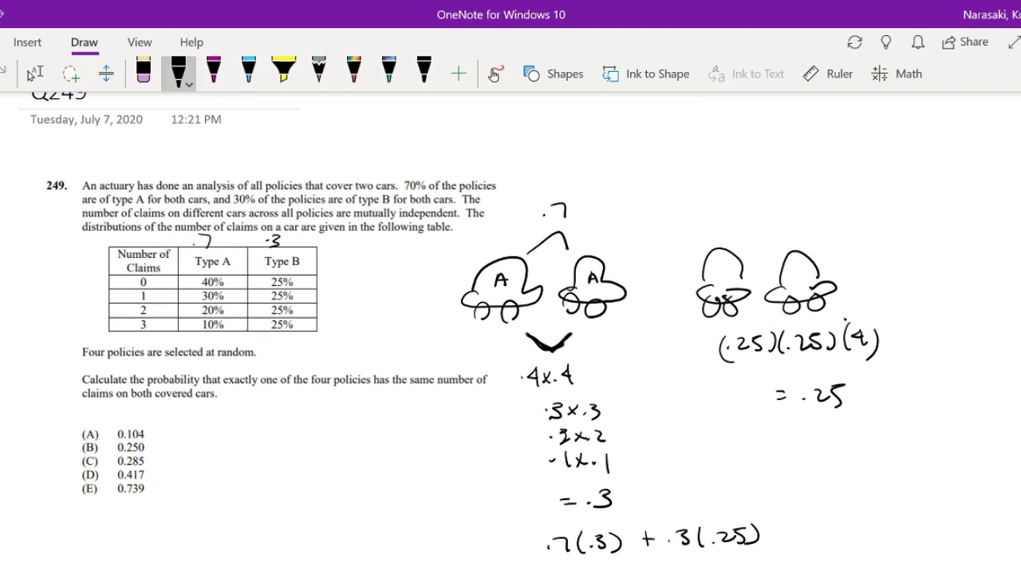
Step: Label both right-hand cars B
drag(717, 266, 717, 279)
drag(718, 267, 720, 279)
drag(791, 266, 794, 278)
Step: Complete the weighted line with = .285
drag(789, 533, 797, 533)
drag(789, 539, 798, 538)
drag(832, 527, 851, 540)
mouse_move(863, 525)
mouse_down()
mouse_move(857, 535)
mouse_move(863, 526)
mouse_up()
drag(874, 520, 874, 540)
drag(872, 520, 882, 520)
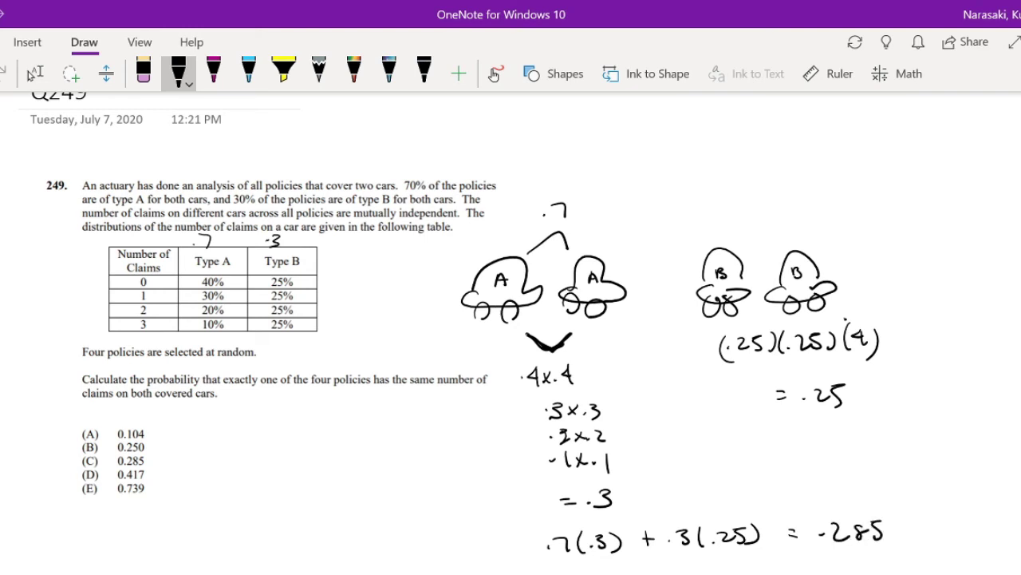
scroll(511, 319, down, 1)
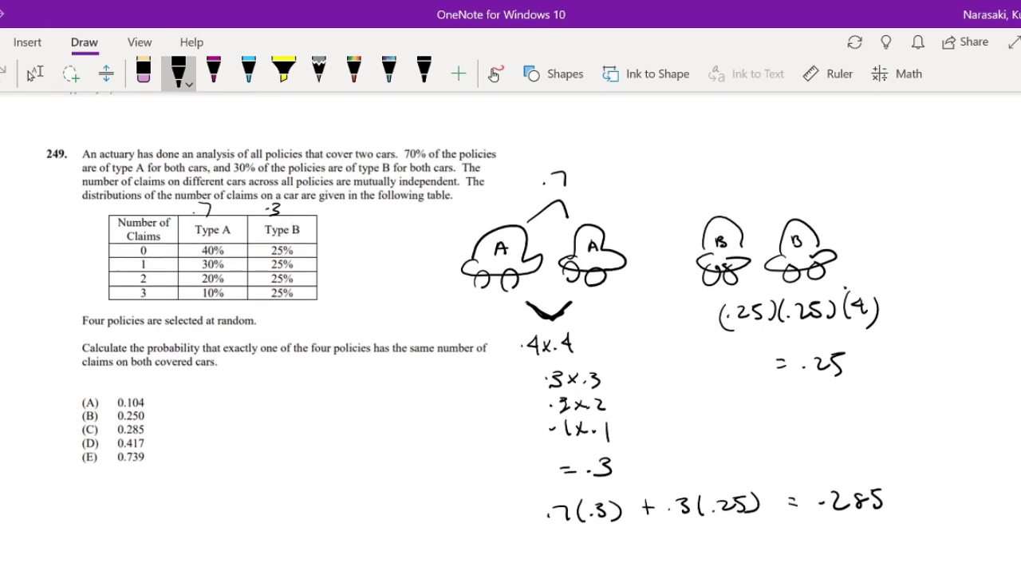
scroll(511, 320, up, 1)
Step: Write the (4 choose 1) coefficient and the .285 factor below the previous line
click(35, 73)
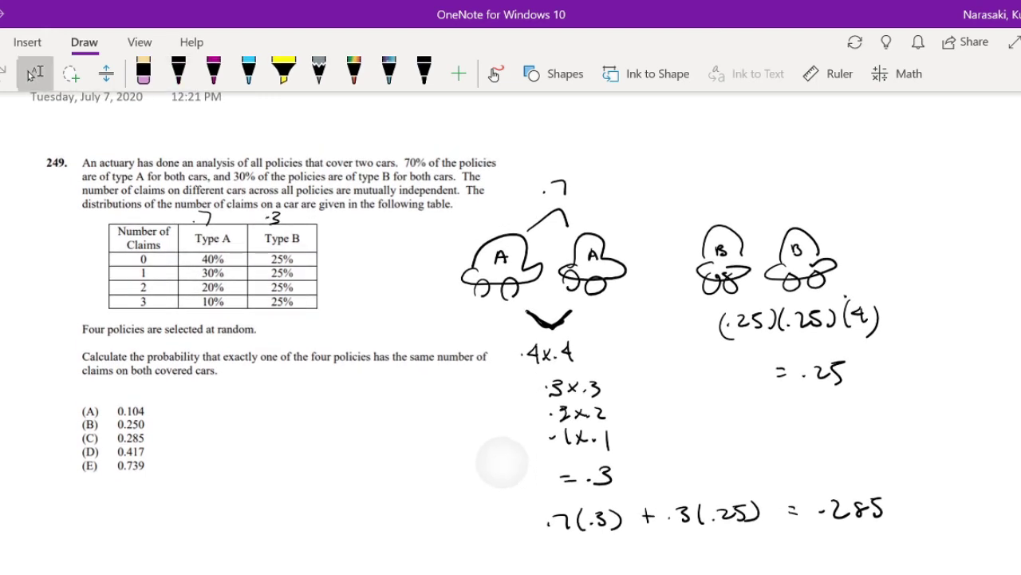
scroll(511, 319, down, 1)
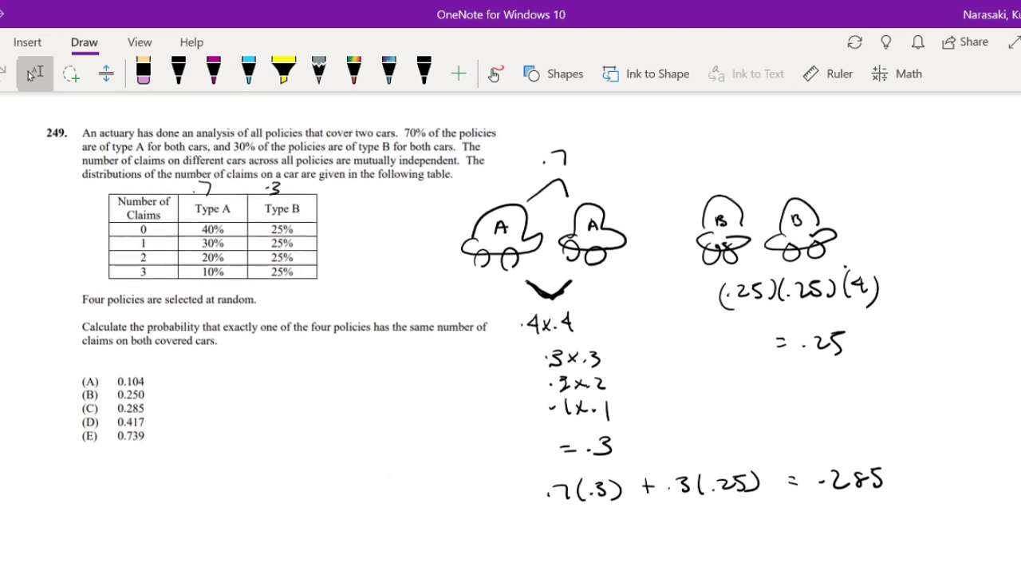
click(178, 74)
drag(540, 536, 536, 573)
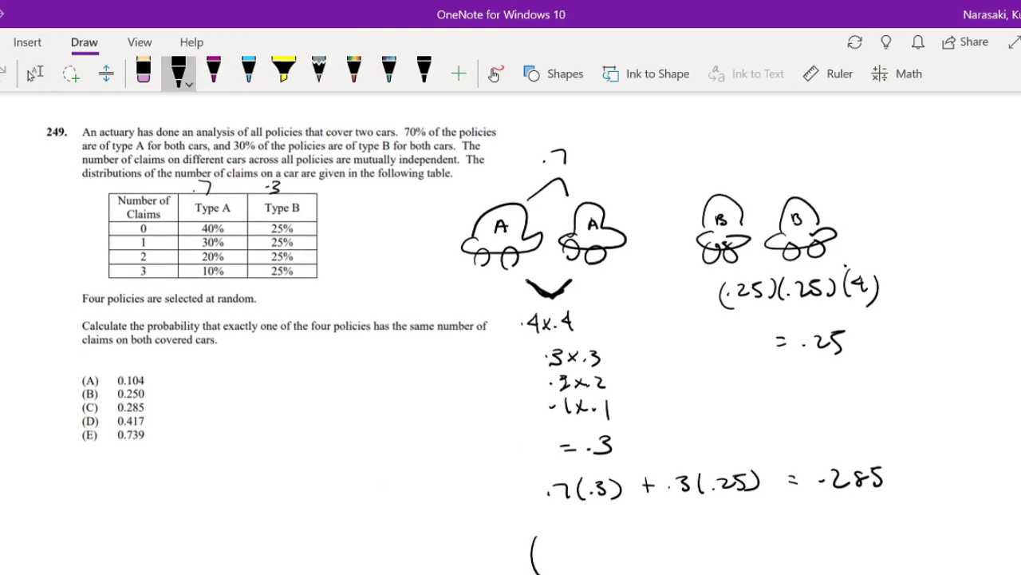
drag(546, 535, 552, 554)
drag(552, 558, 551, 572)
mouse_move(564, 535)
mouse_down()
mouse_move(568, 572)
mouse_move(619, 547)
mouse_move(640, 562)
mouse_up()
click(590, 559)
Step: Add ^1(.715)^3 = .41669 to finish the binomial line
drag(653, 528, 672, 562)
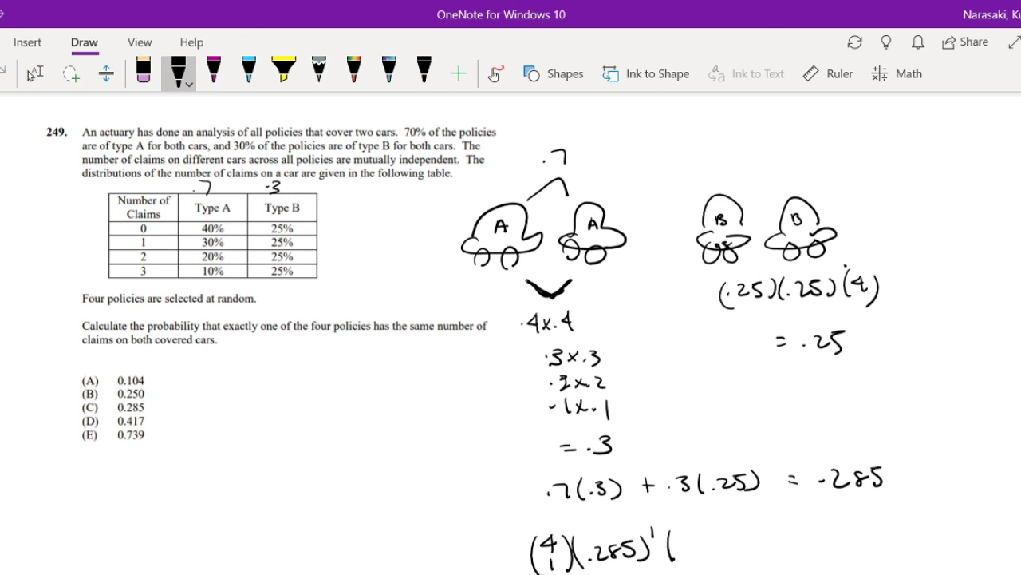
mouse_move(685, 539)
mouse_down()
mouse_move(695, 559)
mouse_move(707, 556)
mouse_up()
mouse_move(725, 537)
mouse_down()
mouse_move(718, 557)
mouse_move(735, 556)
mouse_move(750, 527)
mouse_move(742, 538)
mouse_move(775, 547)
mouse_up()
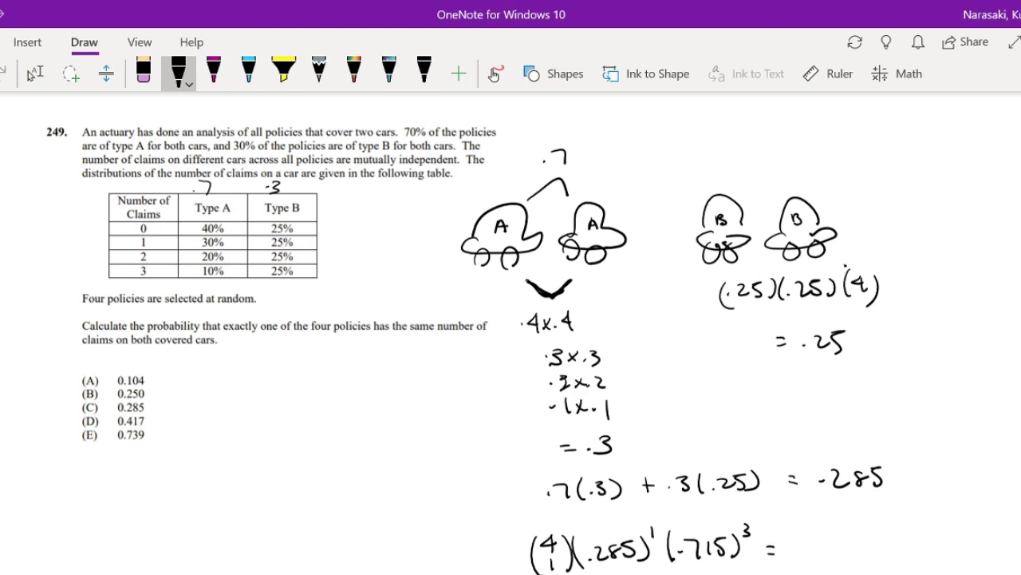
mouse_move(808, 536)
mouse_down()
mouse_move(820, 557)
mouse_move(849, 558)
mouse_up()
mouse_move(869, 541)
mouse_down()
mouse_move(864, 561)
mouse_move(889, 538)
mouse_move(884, 562)
mouse_up()
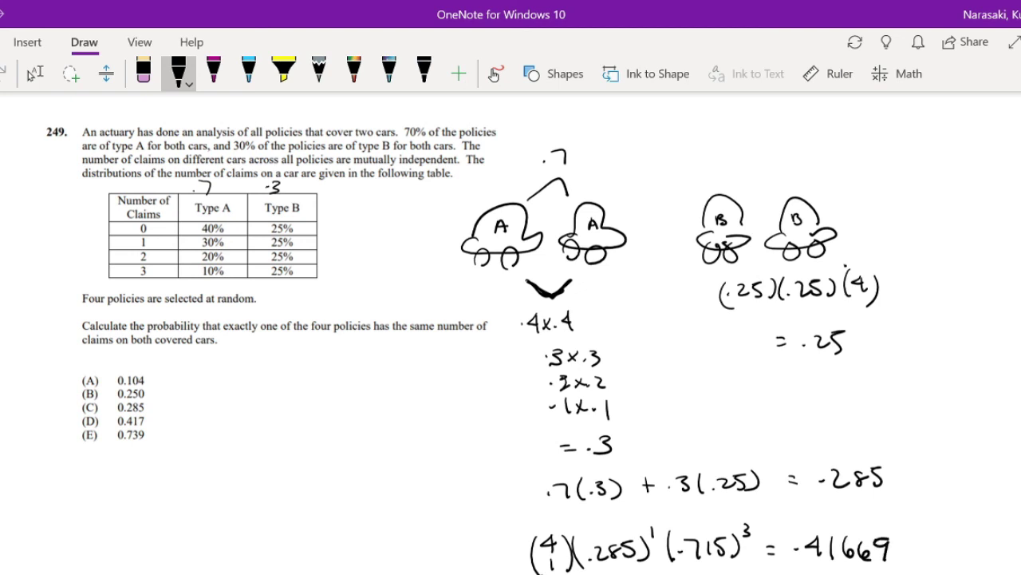